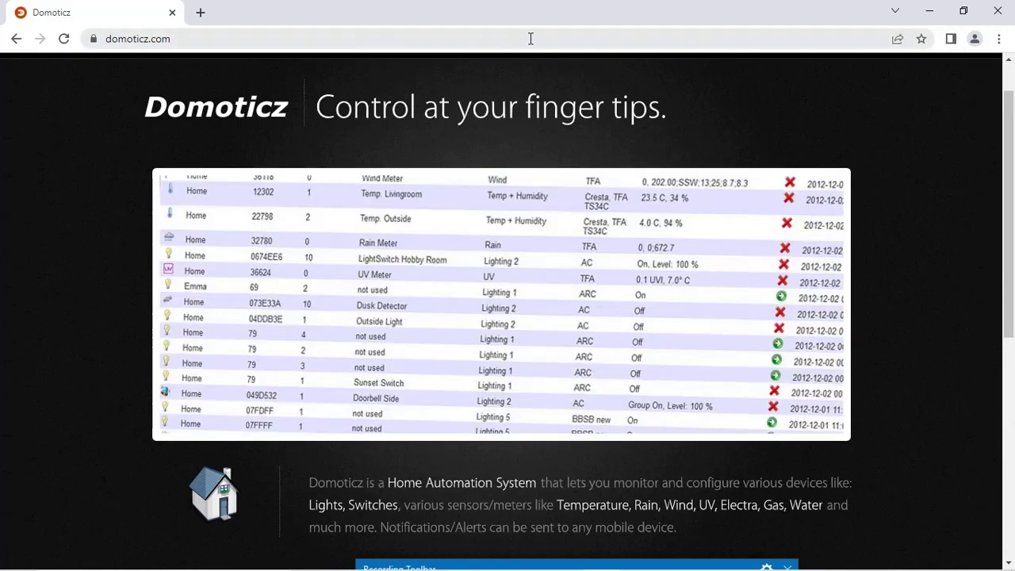
Step: Look over the Domoticz home page's system description and feature information, and open its downloads page
left_click(530, 38)
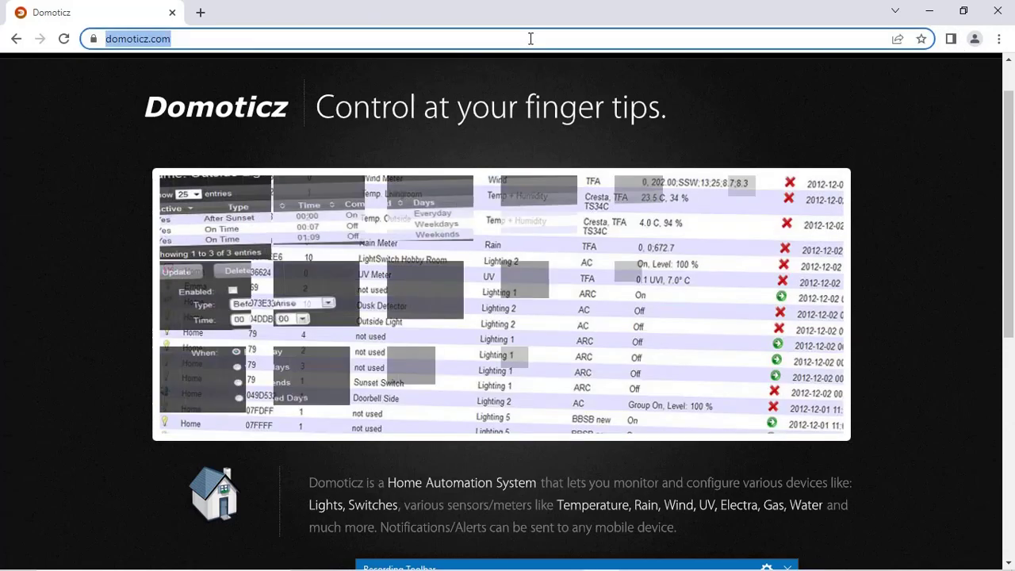
mouse_move(1003, 144)
left_mouse_down()
mouse_move(1002, 233)
mouse_move(999, 172)
left_mouse_up()
scroll(345, 404, "down", 1)
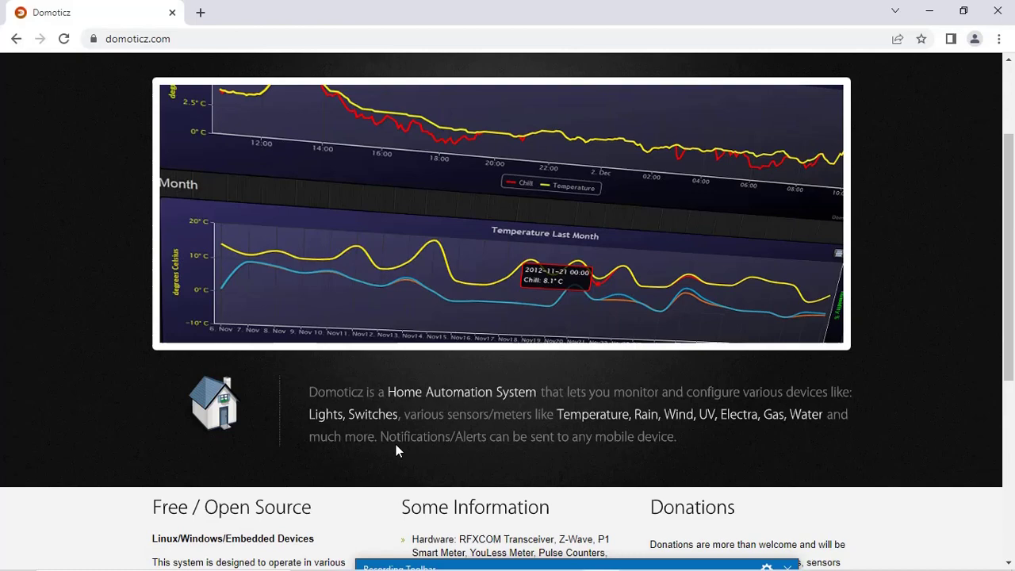
scroll(396, 444, "down", 2)
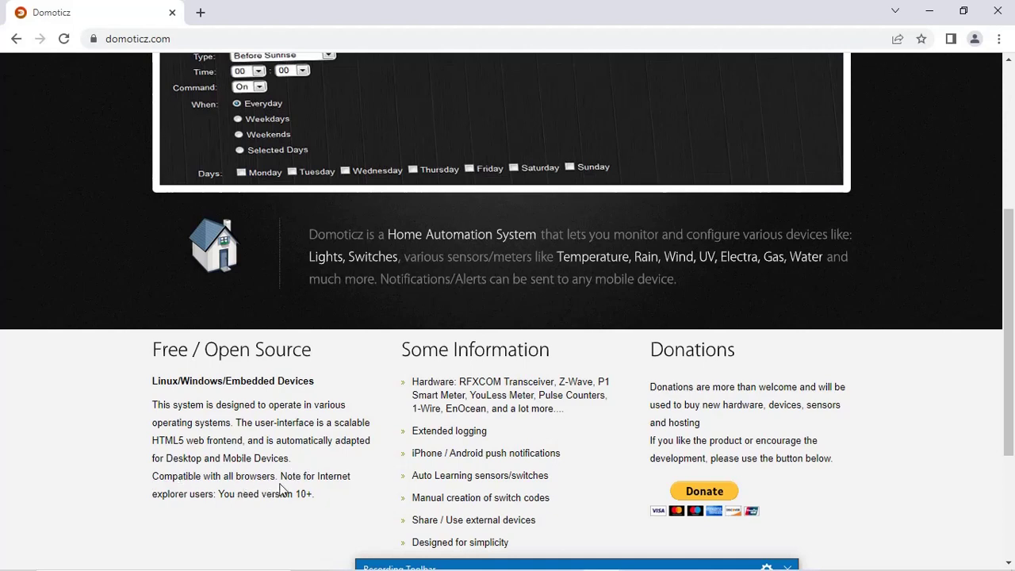
scroll(682, 125, "up", 4)
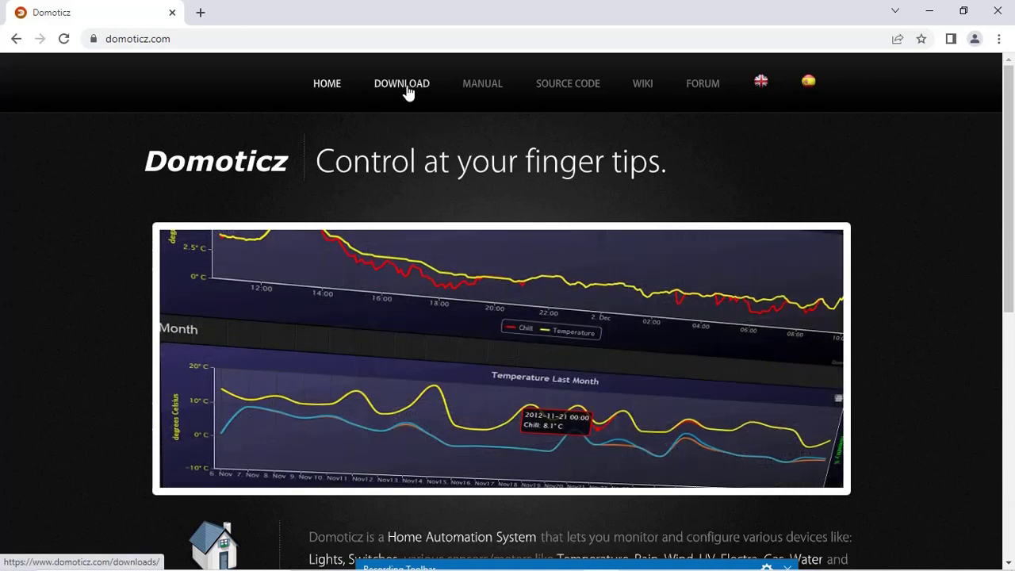
left_click(408, 93)
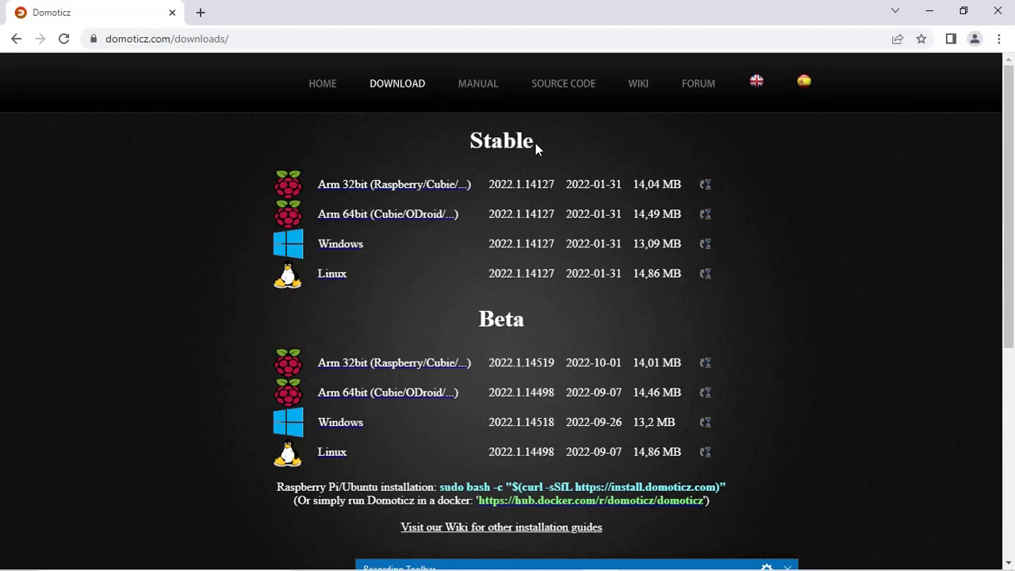
Step: Put the browser aside and view the ESP32-CAM board pictures, including the labelled board details image
left_click(929, 10)
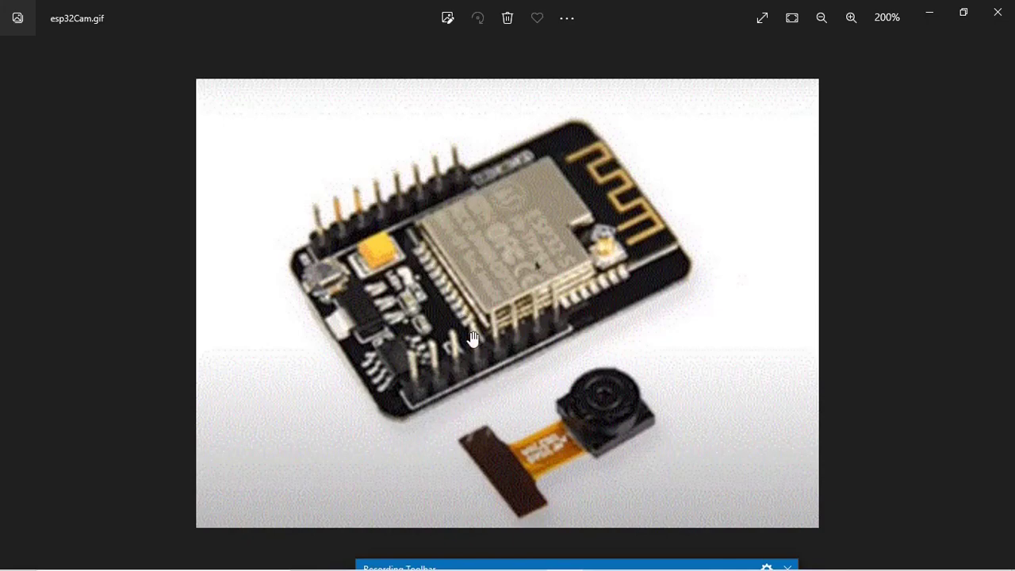
key("Right")
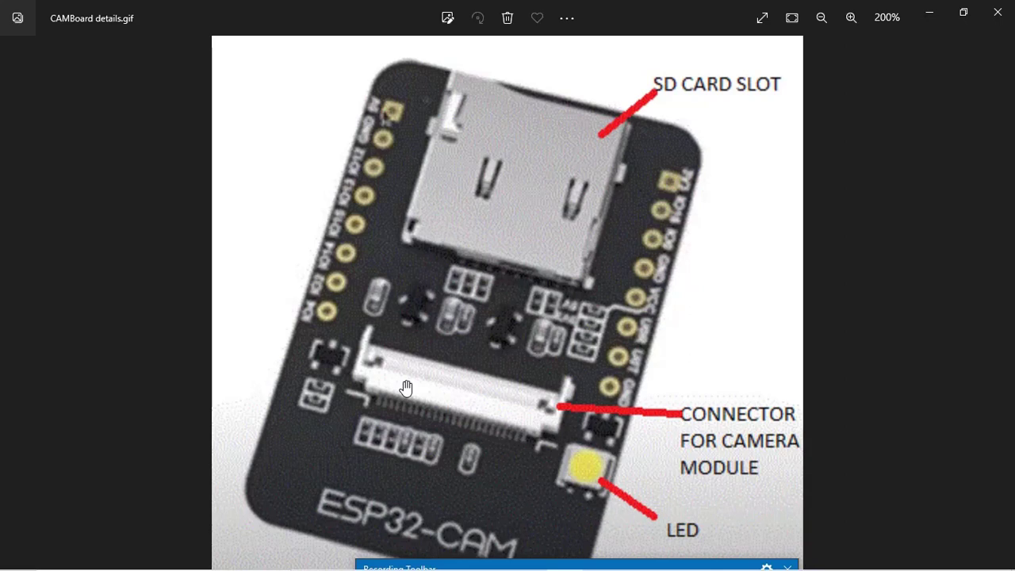
key("Right")
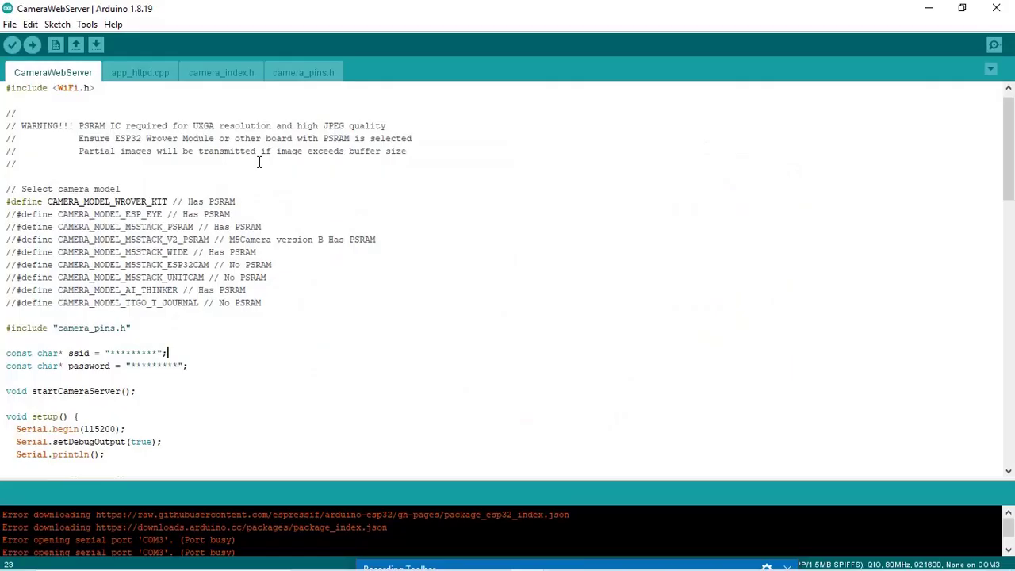
Step: In the Arduino IDE, locate the CameraWebServer sketch among the ESP32 camera examples
left_click(9, 24)
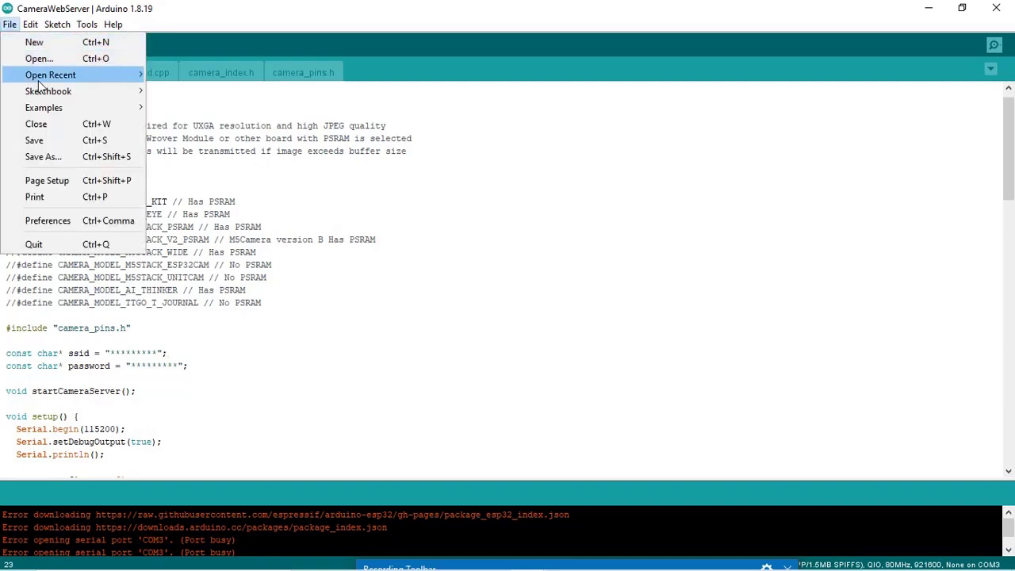
mouse_move(70, 107)
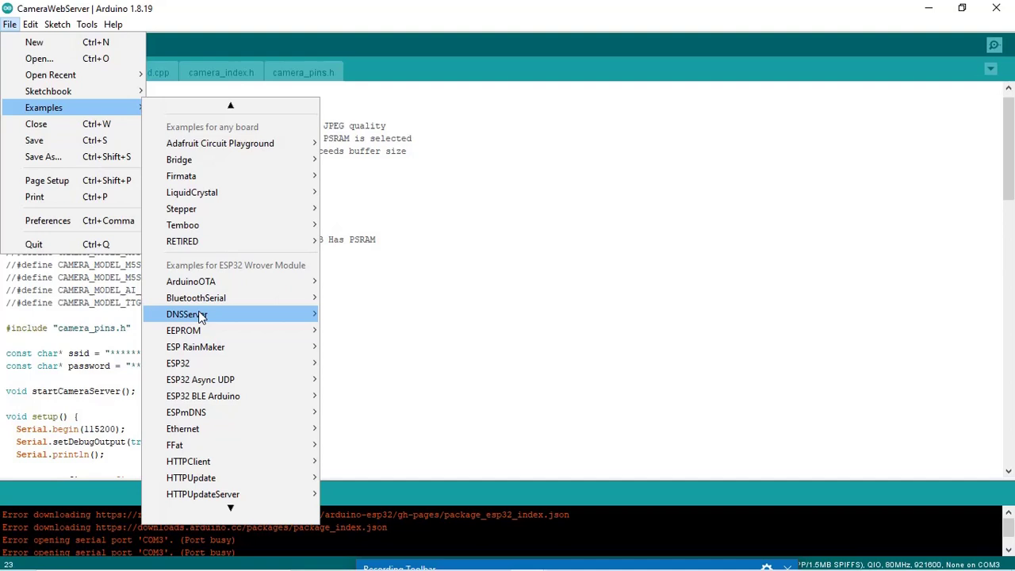
mouse_move(211, 364)
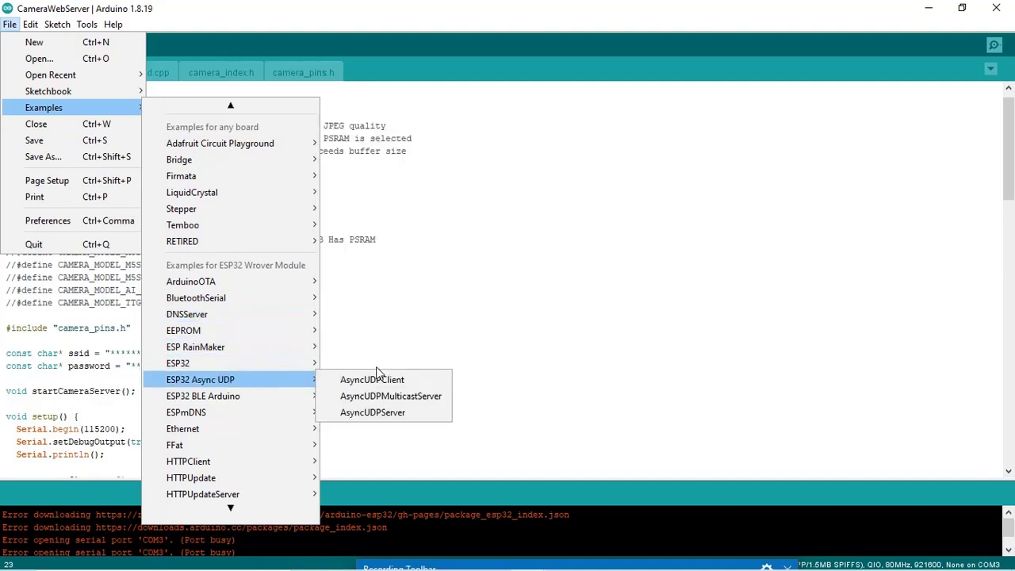
mouse_move(388, 164)
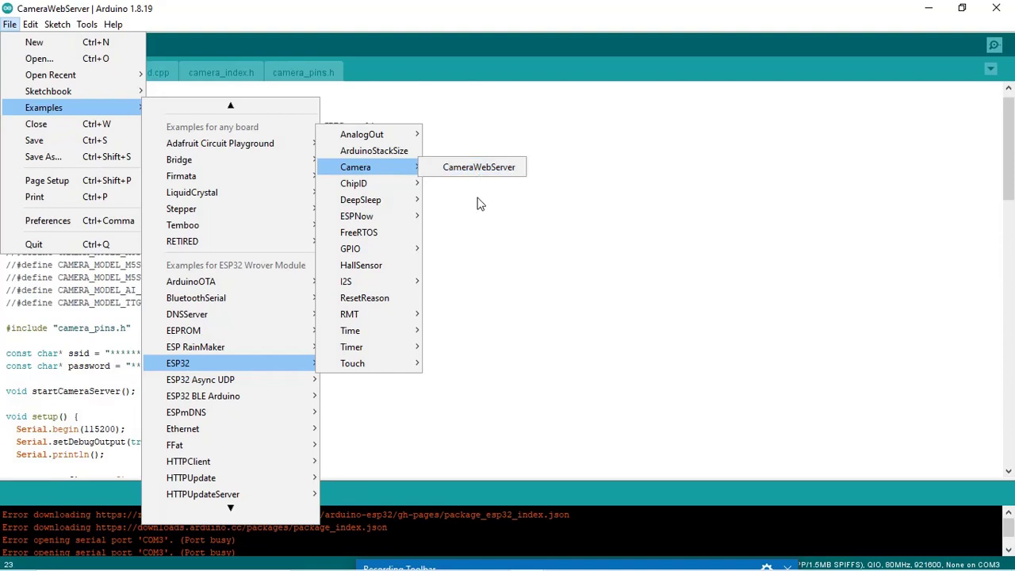
left_click(489, 292)
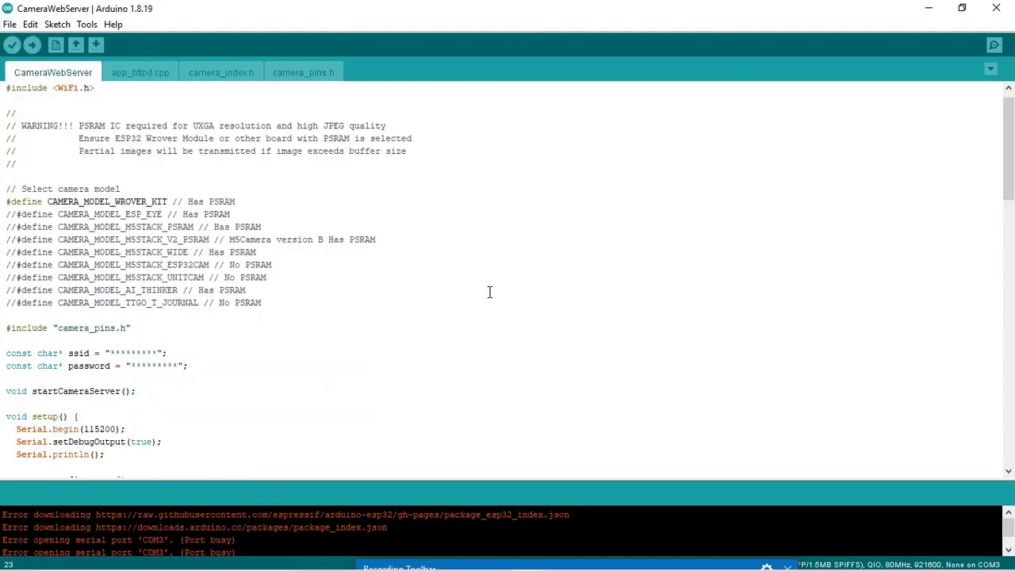
Step: Comment out the CAMERA_MODEL_WROVER_KIT define and uncomment CAMERA_MODEL_AI_THINKER as the selected camera model
left_click(7, 202)
type("//")
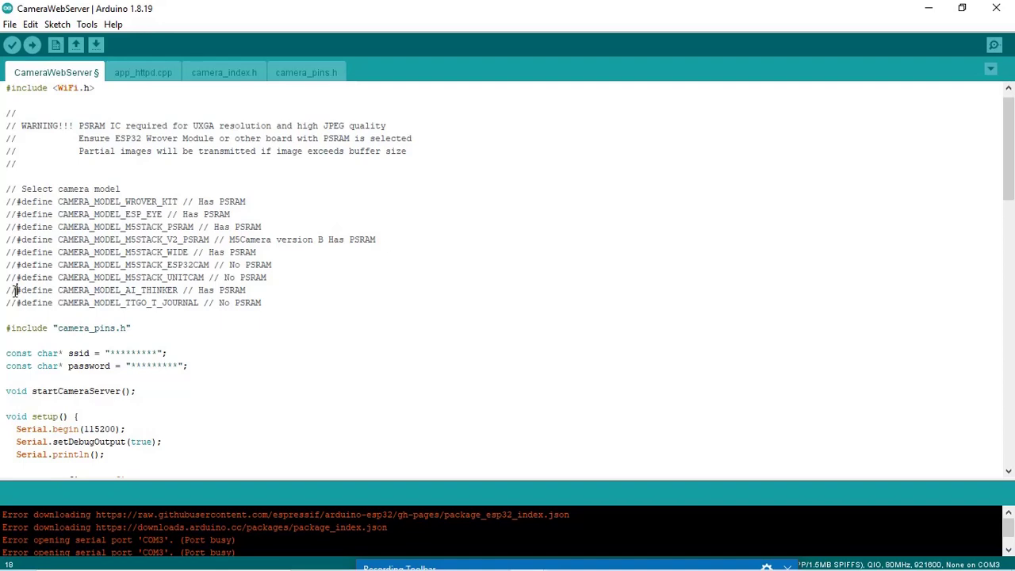
left_click(15, 290)
key("BackSpace")
key("BackSpace")
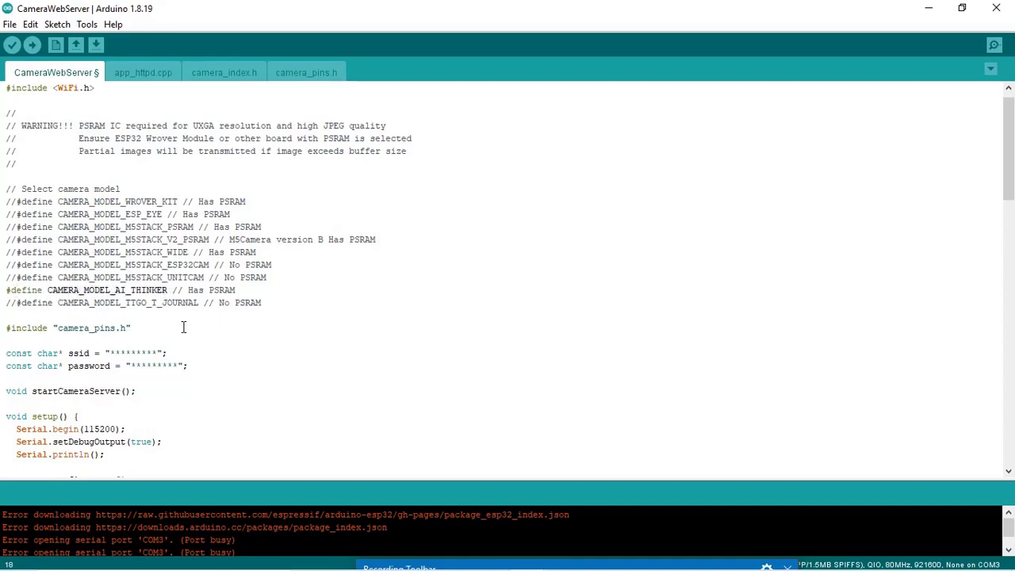
Step: Replace the placeholder Wi-Fi credentials in the sketch with the SSID Router and the network password
left_click(158, 352)
key("BackSpace")
key("BackSpace")
key("BackSpace")
key("BackSpace")
key("BackSpace")
key("BackSpace")
key("BackSpace")
key("BackSpace")
key("BackSpace")
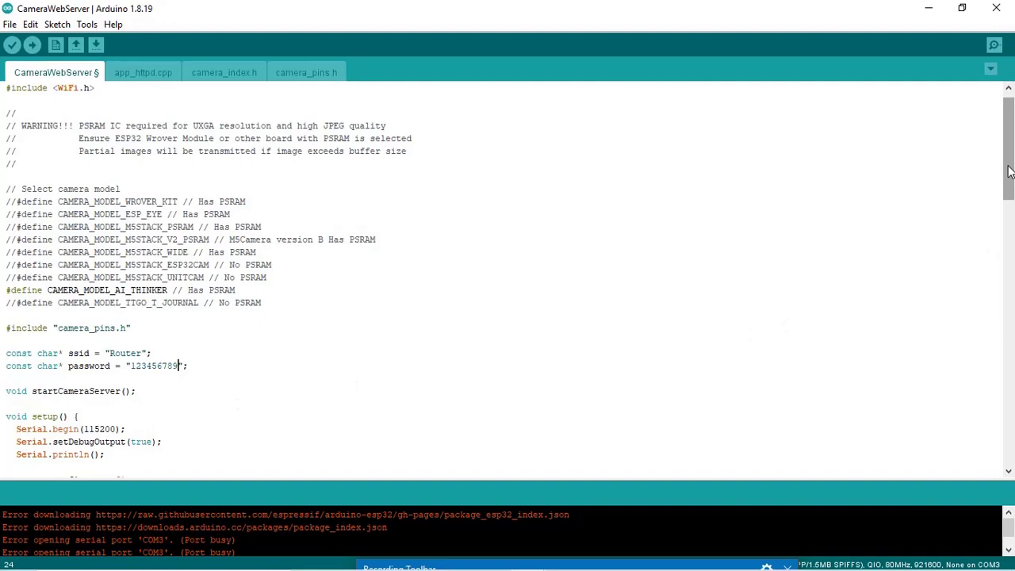
left_click_drag(1008, 171, 1011, 227)
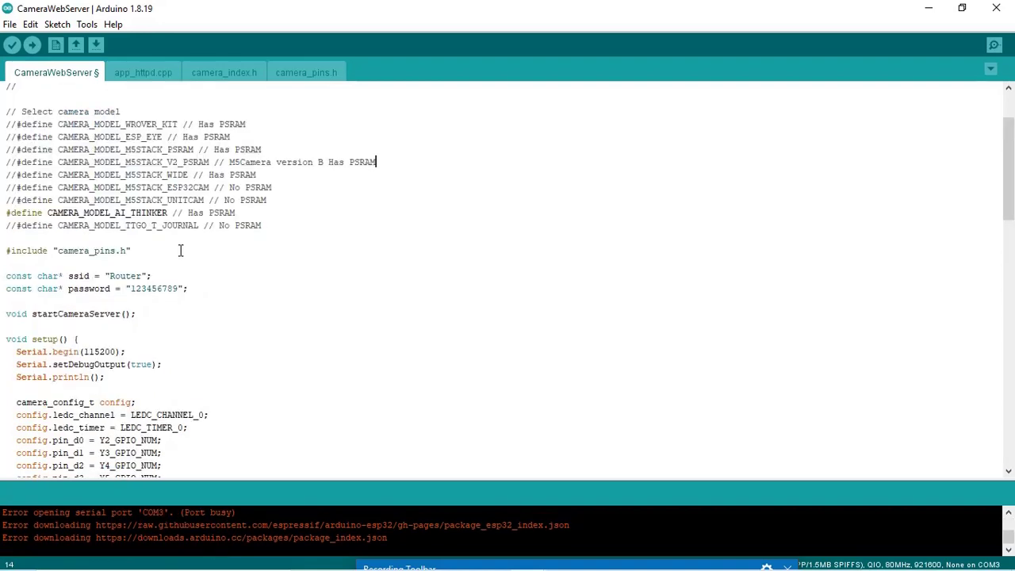
Step: Check the ESP32 Wrover Module board settings and set the partition scheme to Huge APP (3MB No OTA/1MB SPIFFS)
left_click(86, 25)
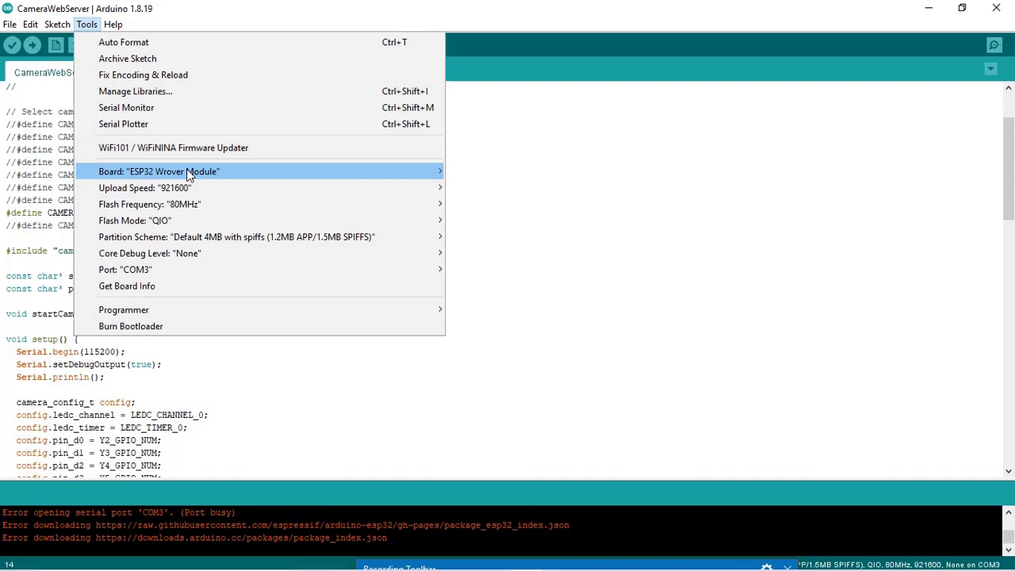
mouse_move(188, 175)
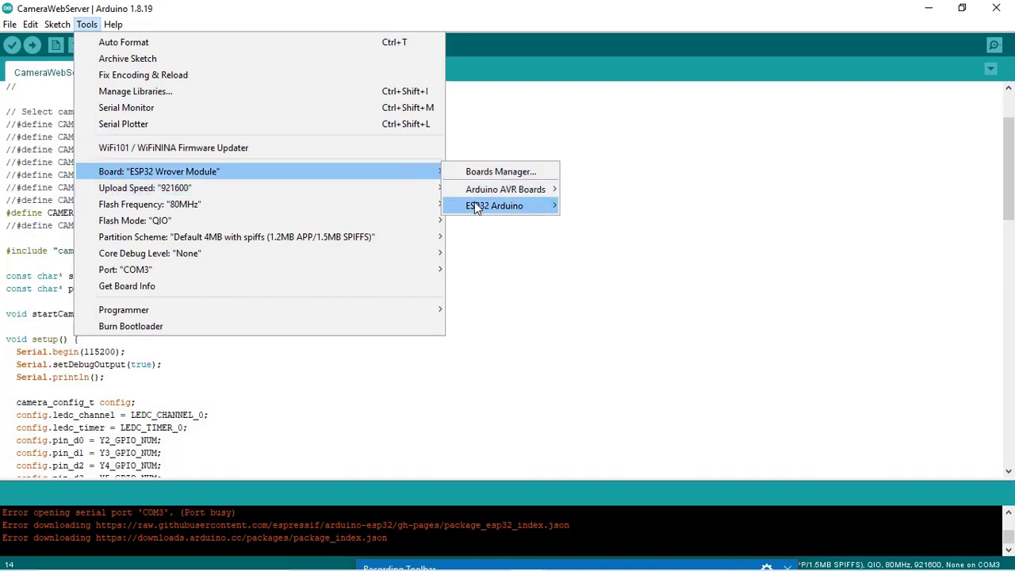
mouse_move(475, 204)
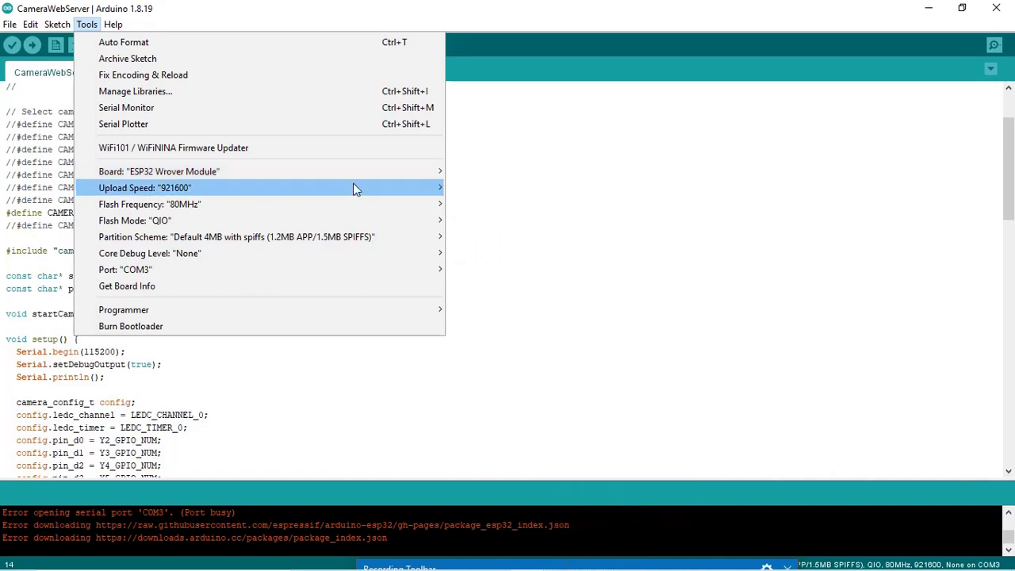
mouse_move(341, 205)
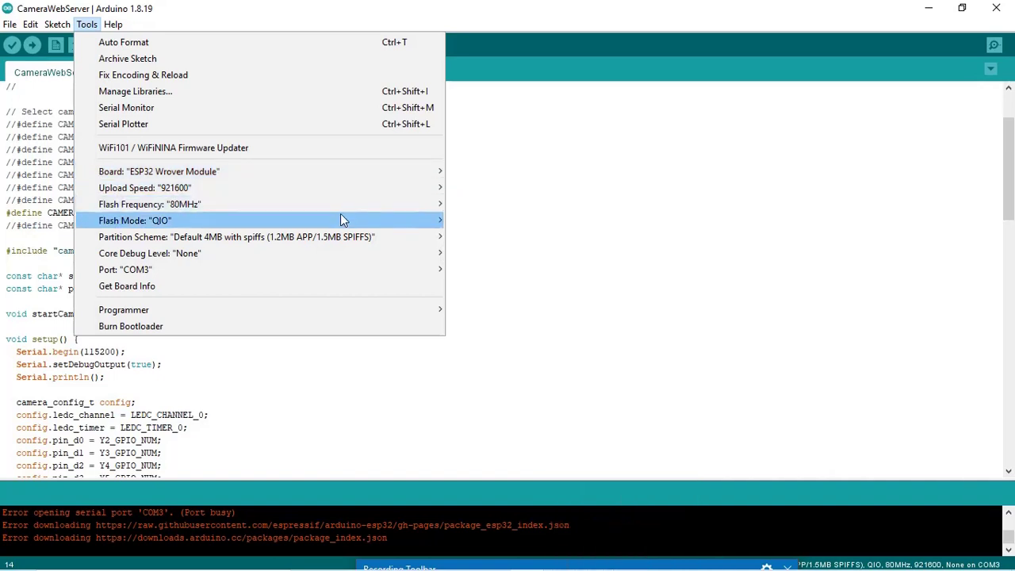
mouse_move(342, 236)
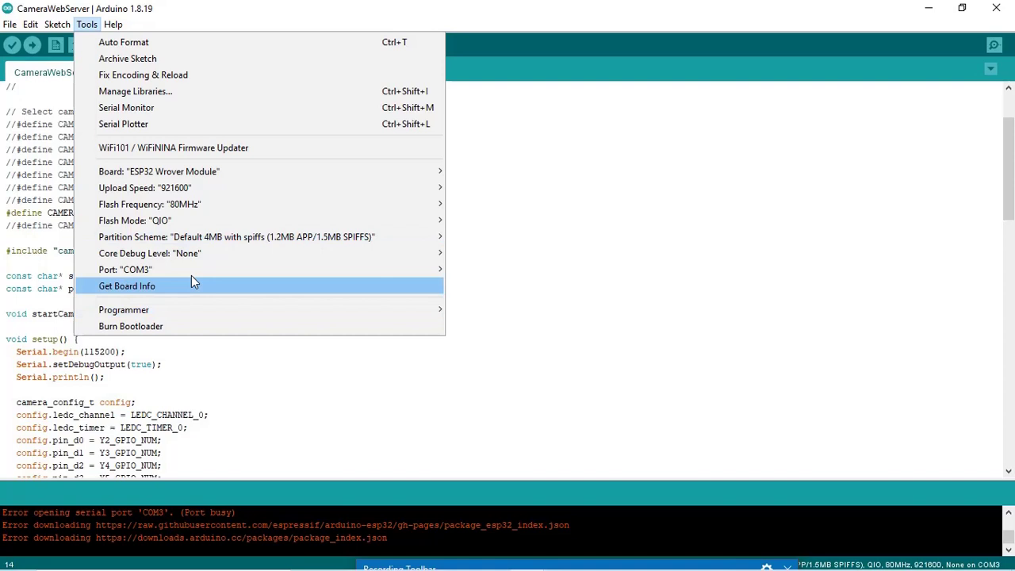
mouse_move(397, 236)
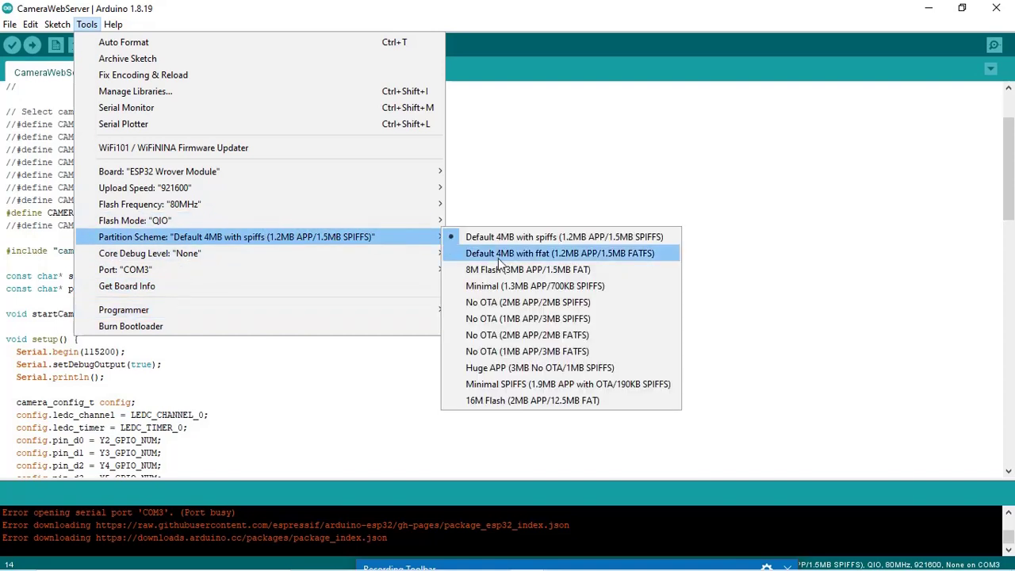
left_click(534, 369)
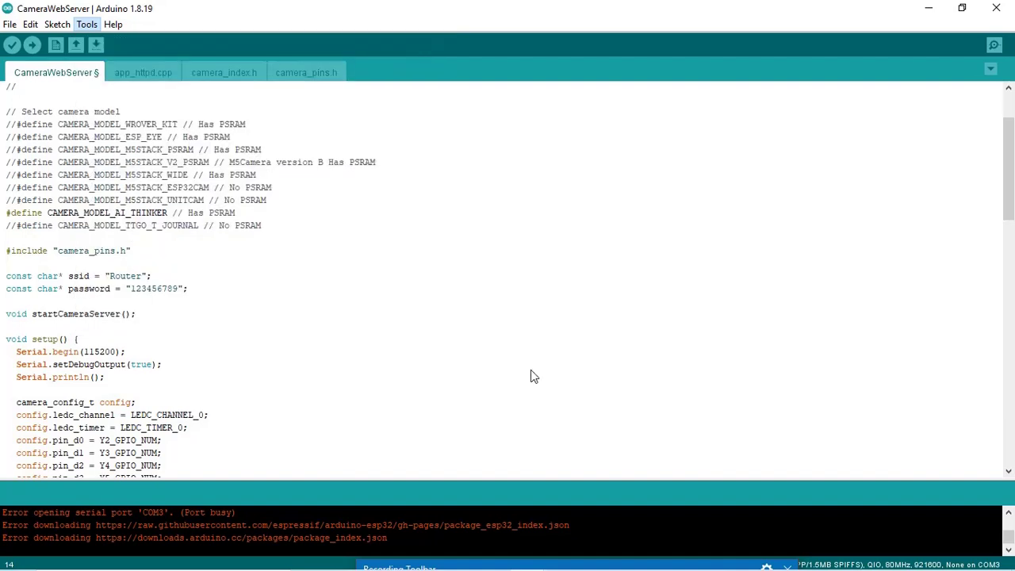
Step: Check which serial port is selected for the ESP32 board
left_click(80, 25)
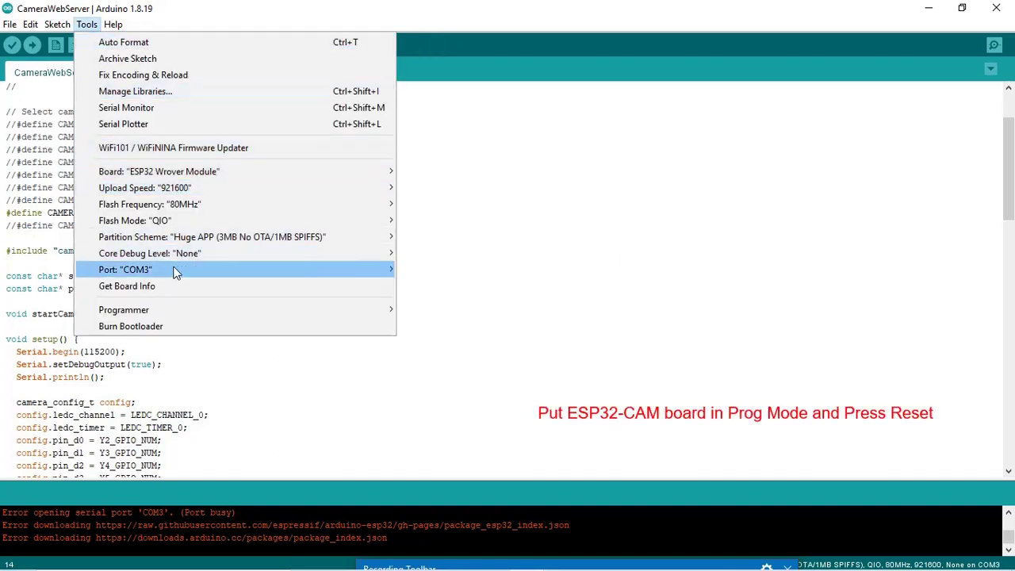
mouse_move(176, 271)
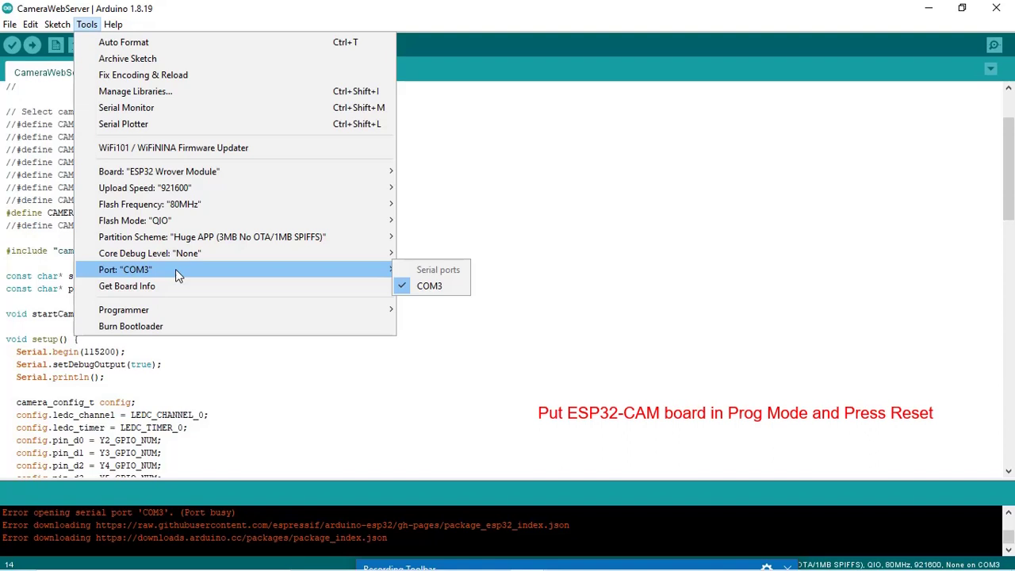
left_click(280, 384)
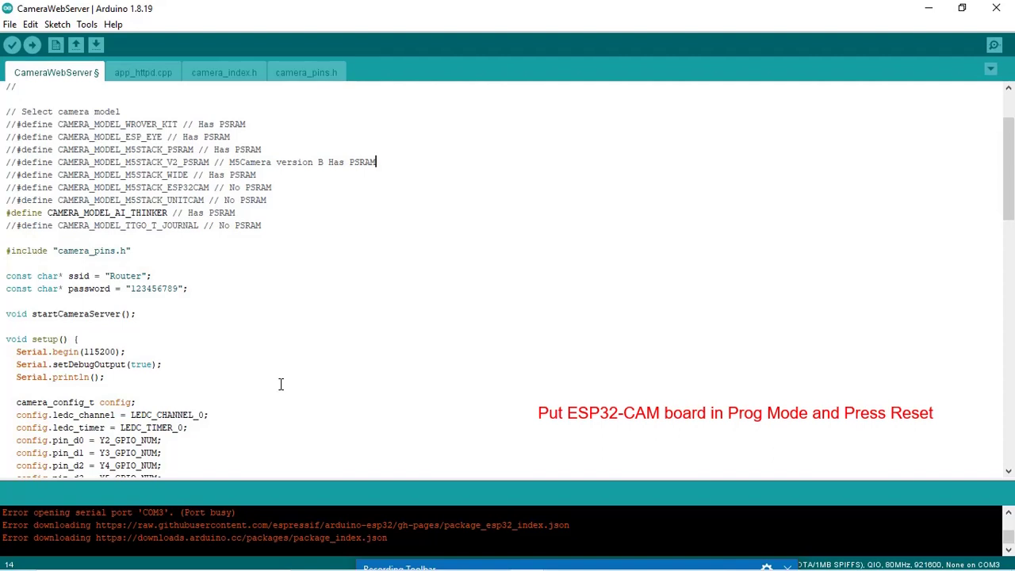
Step: Open the serial monitor to read the camera's connection address
left_click(61, 25)
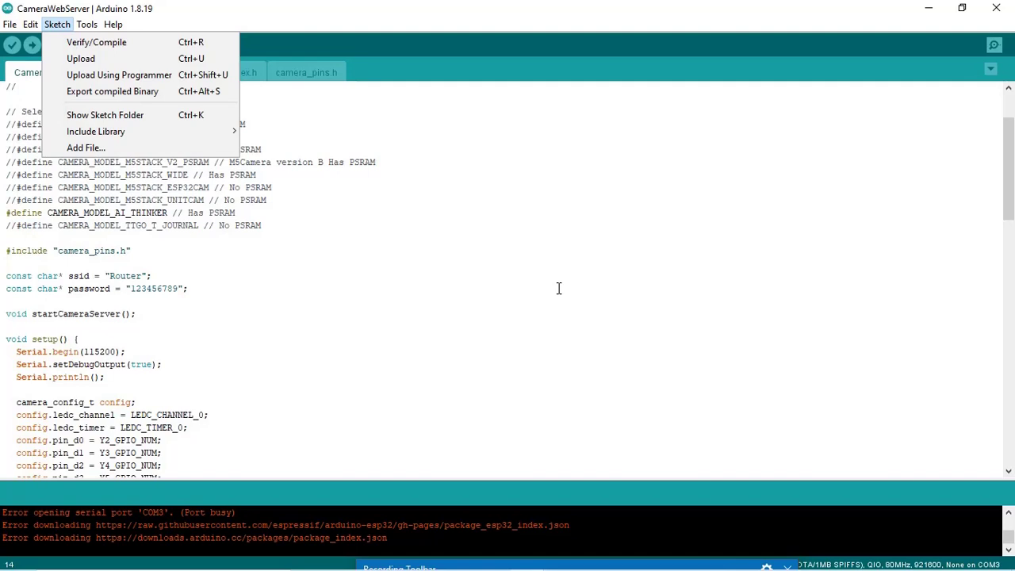
left_click(993, 48)
left_click(993, 47)
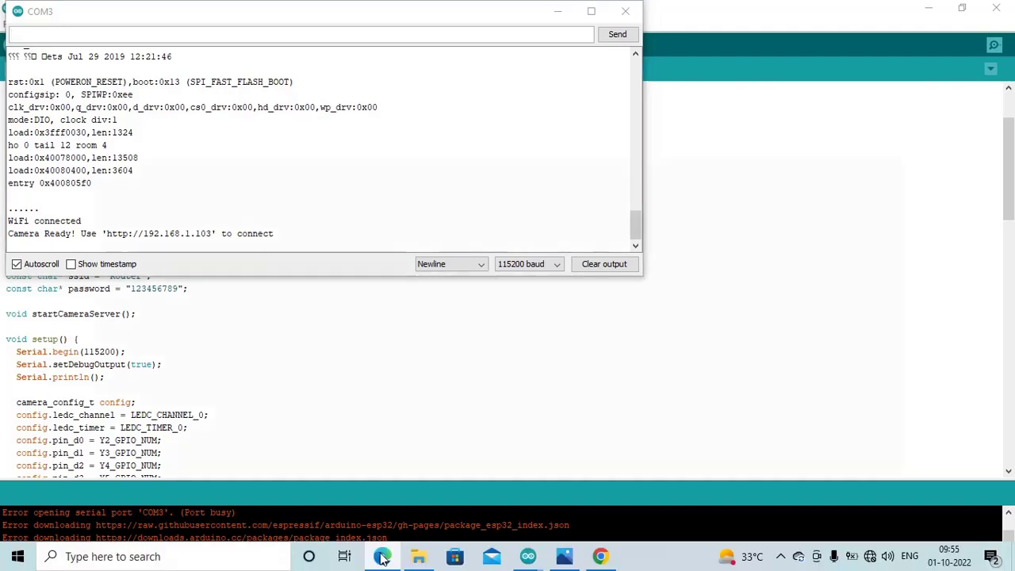
Step: In Edge, add an HTTP camera named esp32-cam to Domoticz at 192.168.1.103, port 80, ImageURL capture, testing the connection and previewing its feed
left_click(382, 556)
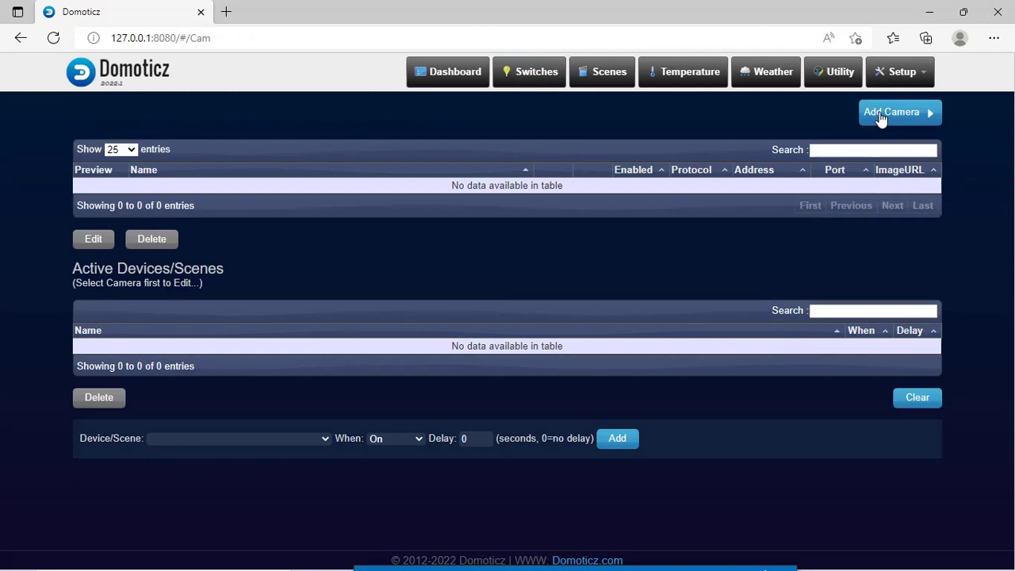
left_click(880, 113)
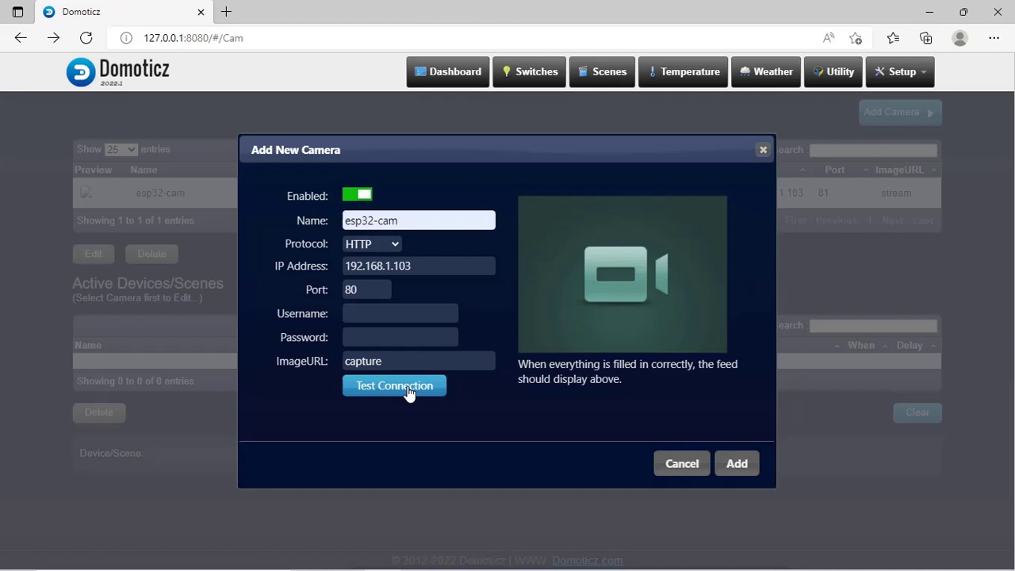
left_click(408, 390)
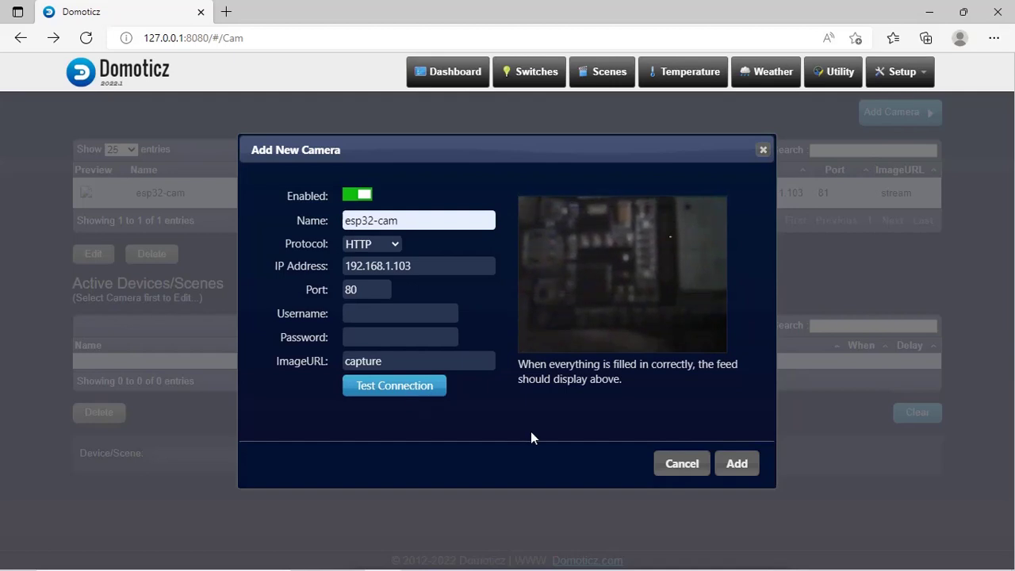
left_click(748, 472)
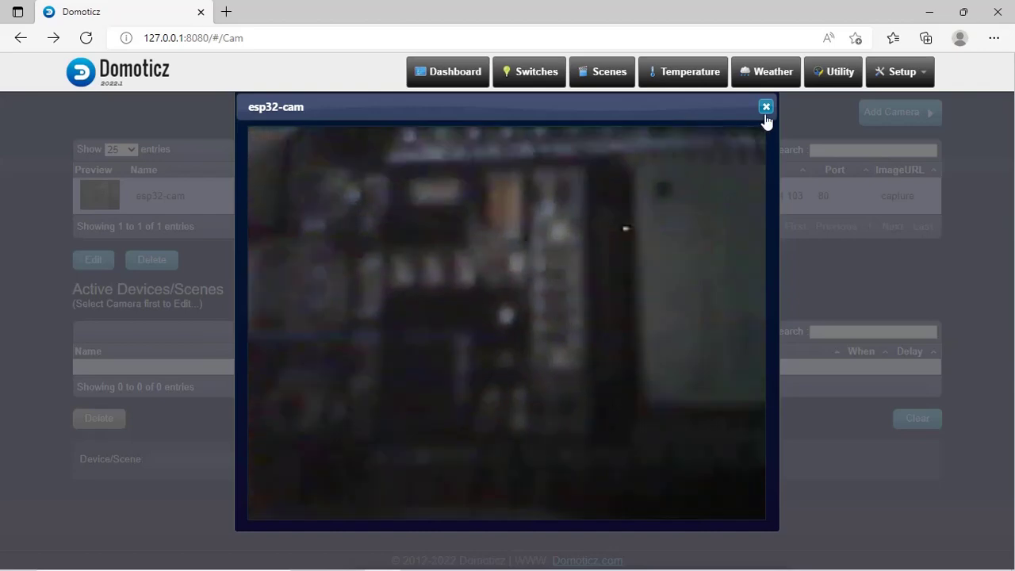
left_click(765, 110)
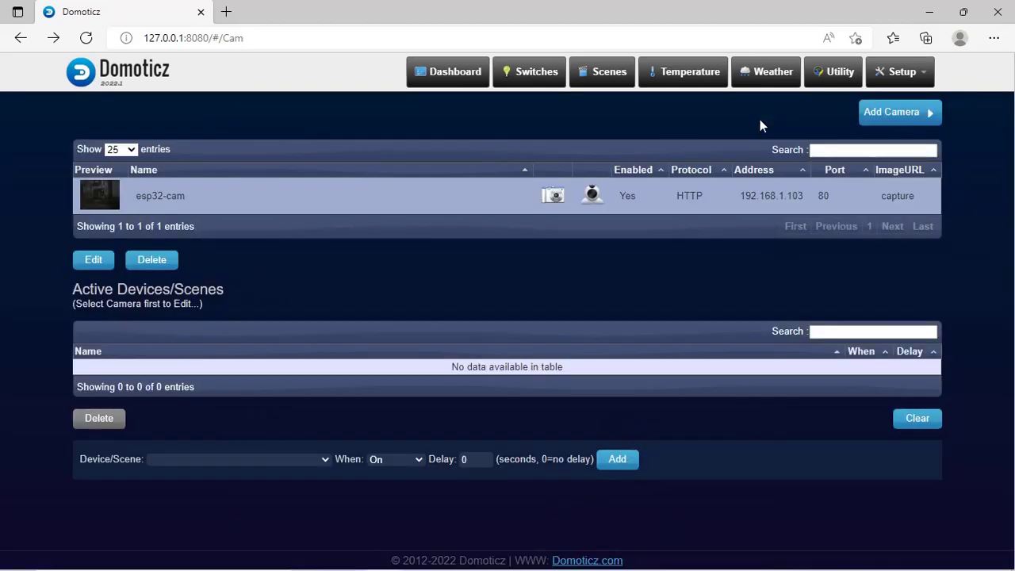